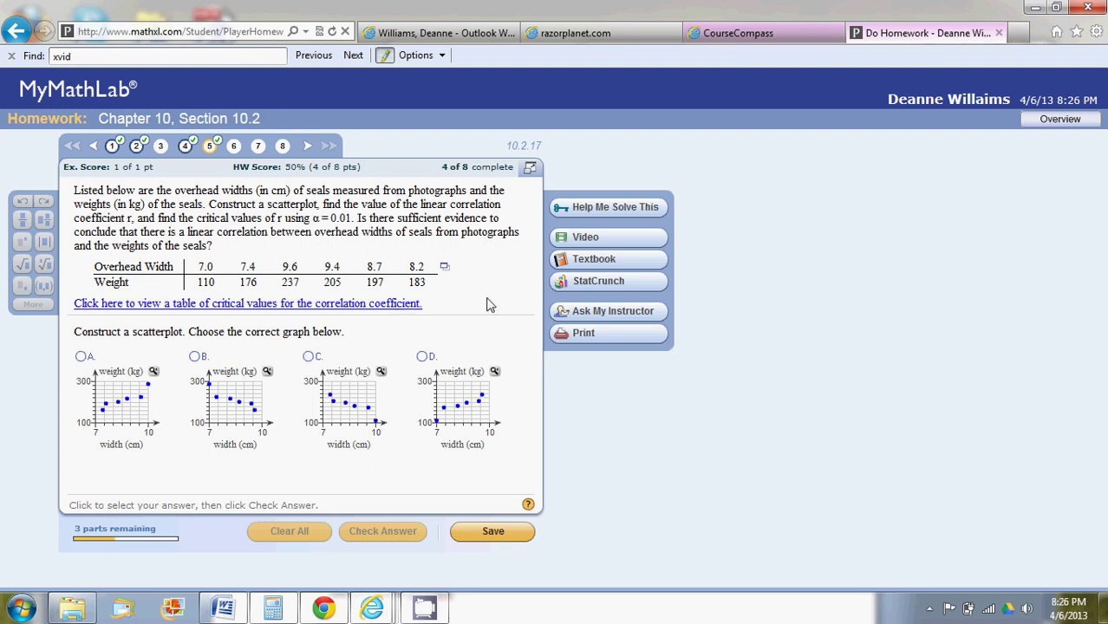
- Send the seal data table to StatCrunch and move StatCrunch beside the homework question
{"action": "left_click", "coordinate": [445, 267]}
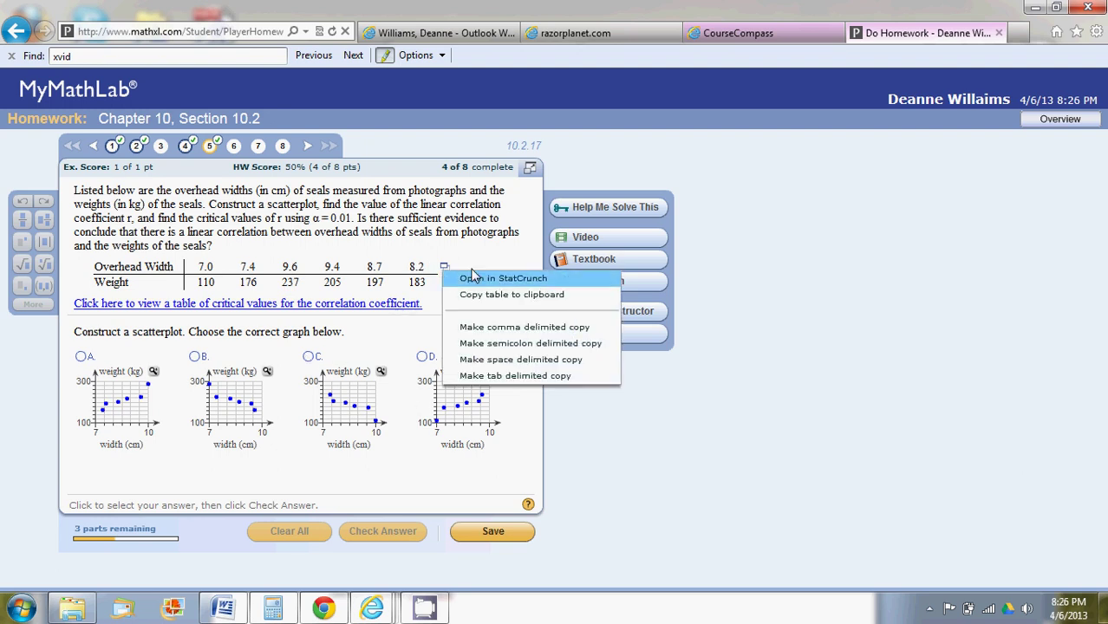
{"action": "left_click", "coordinate": [493, 279]}
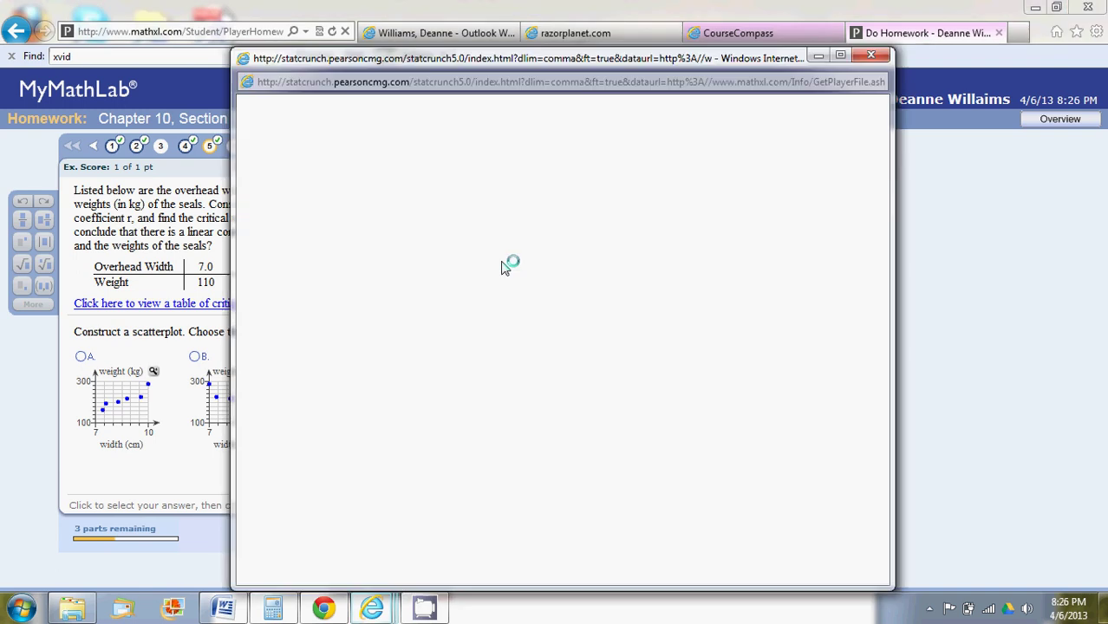
{"action": "left_click_drag", "start_coordinate": [518, 56], "coordinate": [752, 61]}
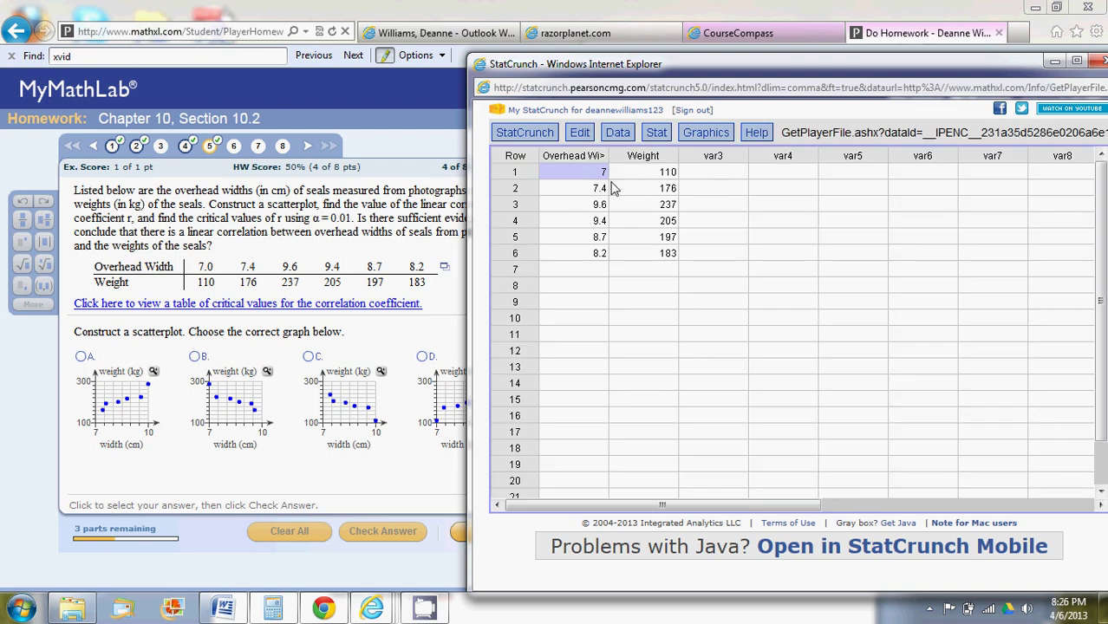
- Create a scatter plot with Overhead Width on the x-axis and Weight on the y-axis
{"action": "left_click", "coordinate": [701, 135]}
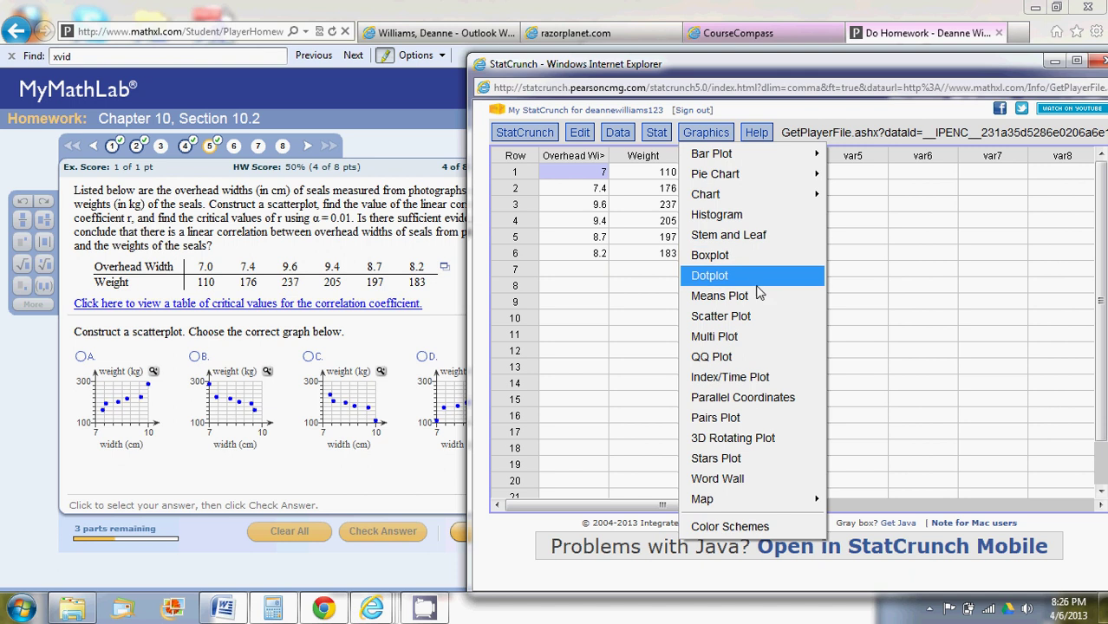
{"action": "left_click", "coordinate": [763, 318]}
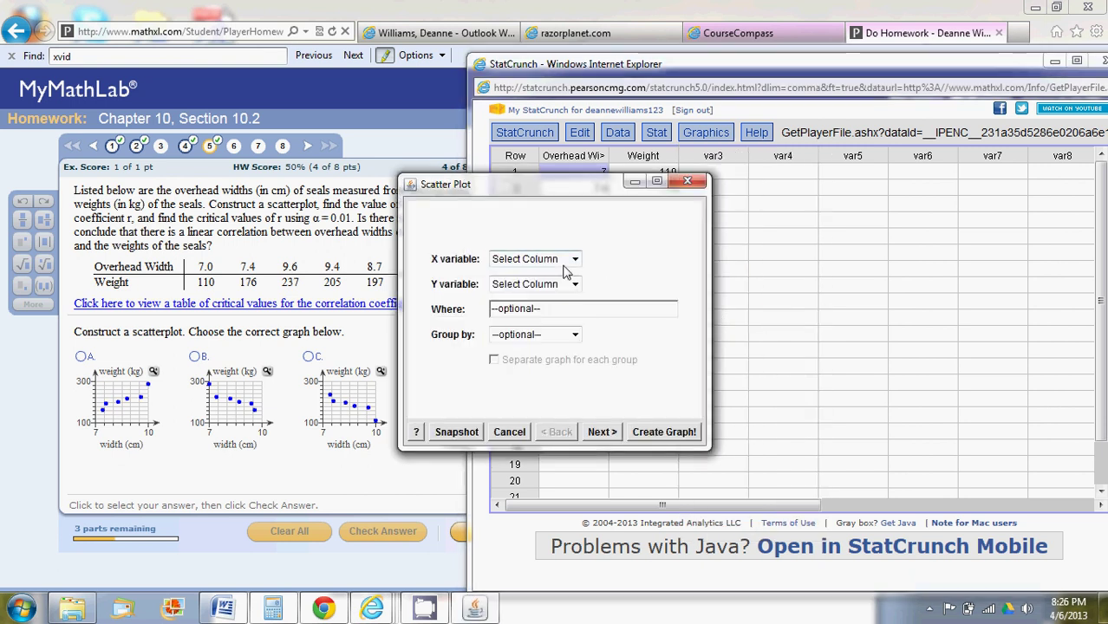
{"action": "left_click", "coordinate": [575, 259]}
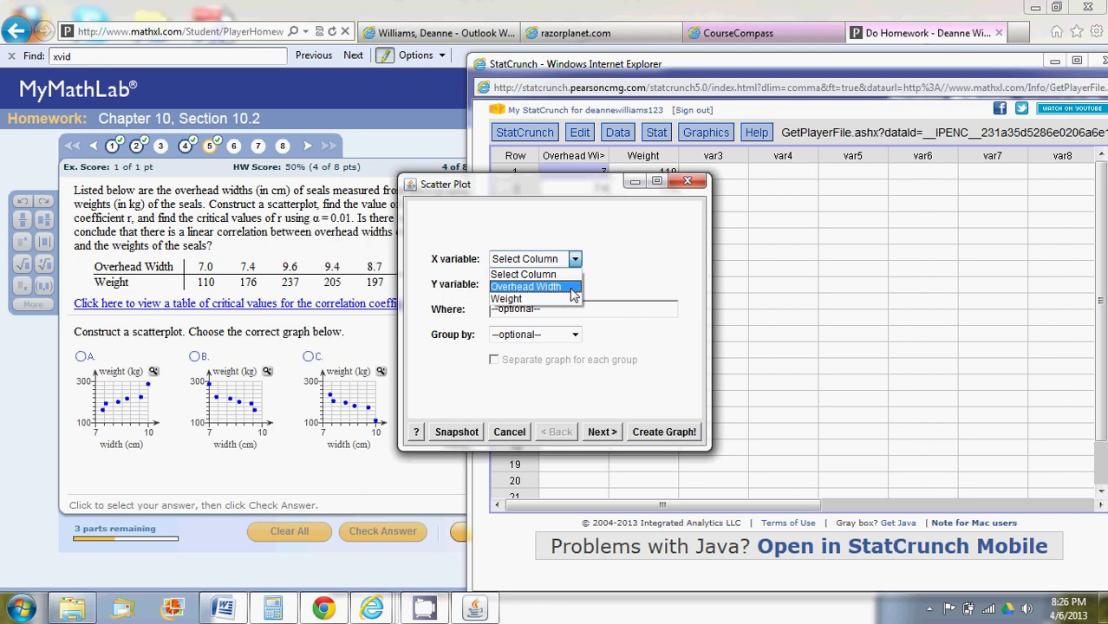
{"action": "left_click", "coordinate": [555, 286]}
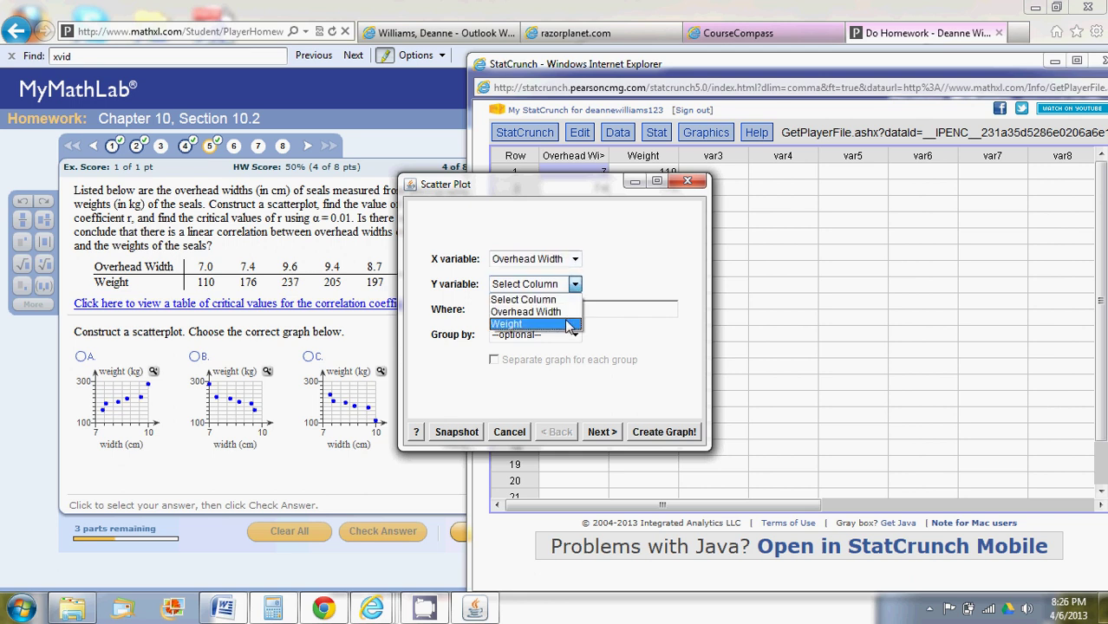
{"action": "left_click", "coordinate": [568, 325]}
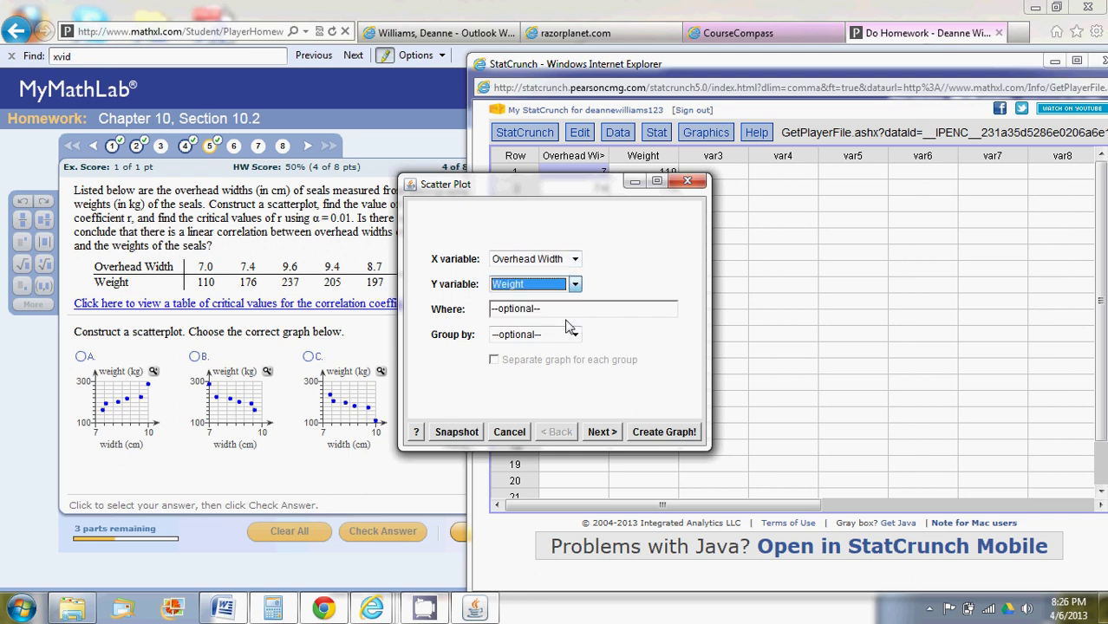
{"action": "left_click", "coordinate": [642, 432]}
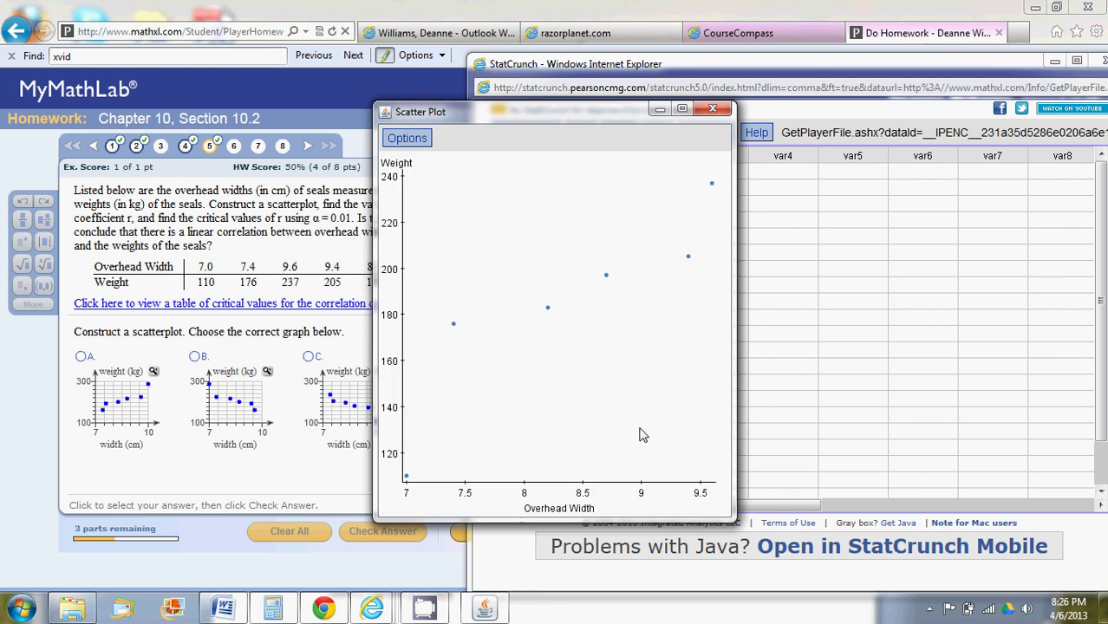
- Place the plot beside the answer graphs, submit graph D, and dismiss the success message
{"action": "left_click", "coordinate": [1053, 63]}
{"action": "left_click_drag", "start_coordinate": [630, 114], "coordinate": [778, 114]}
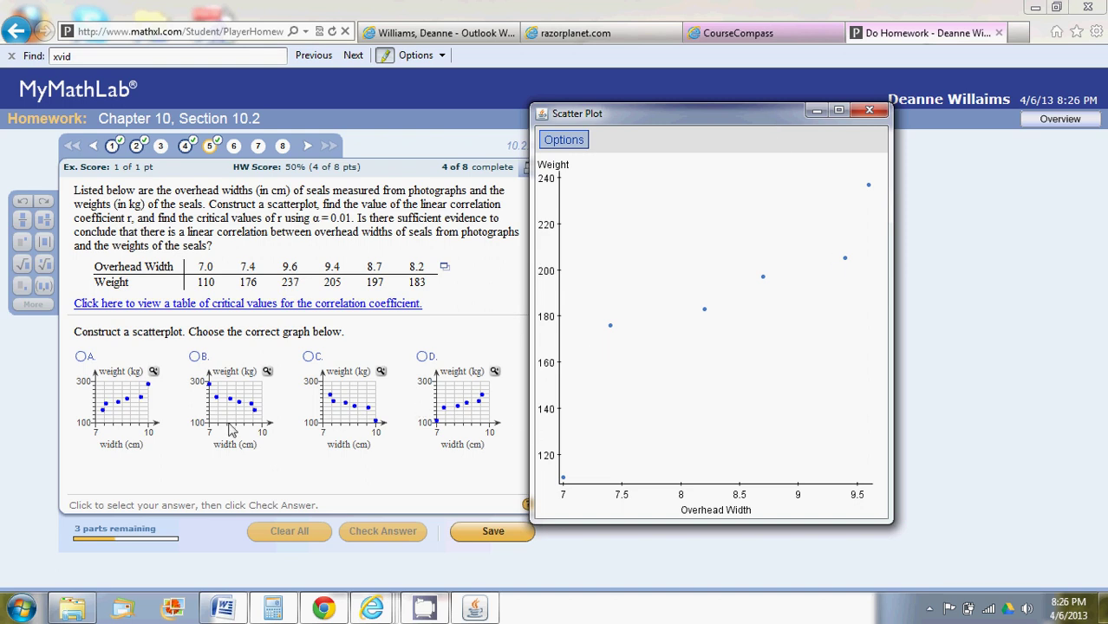
{"action": "left_click", "coordinate": [423, 358]}
{"action": "left_click", "coordinate": [403, 537]}
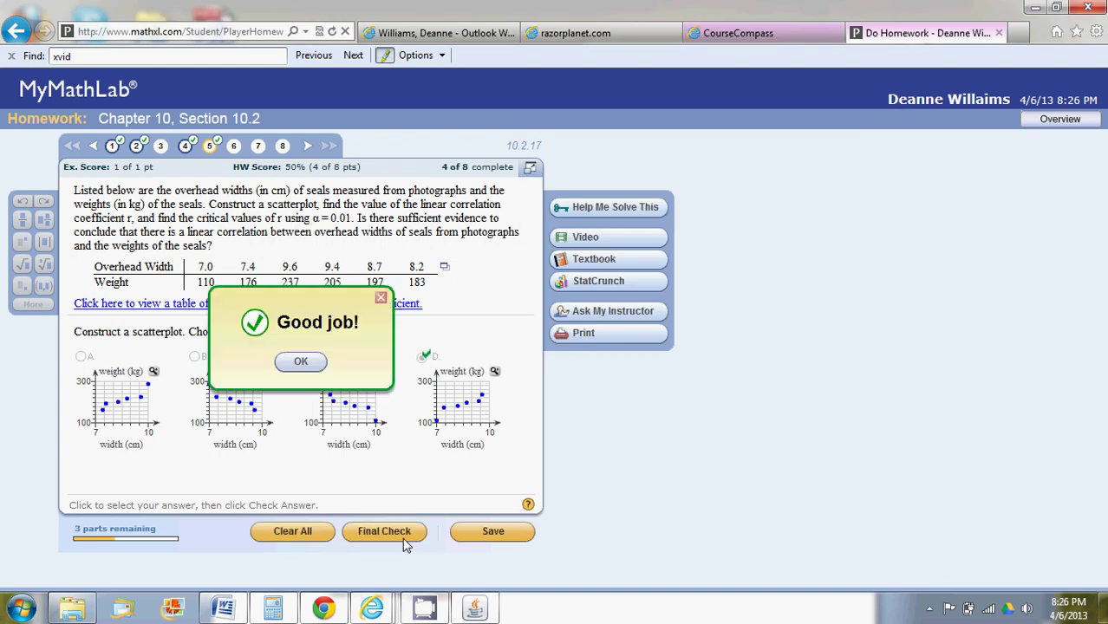
{"action": "left_click", "coordinate": [300, 362]}
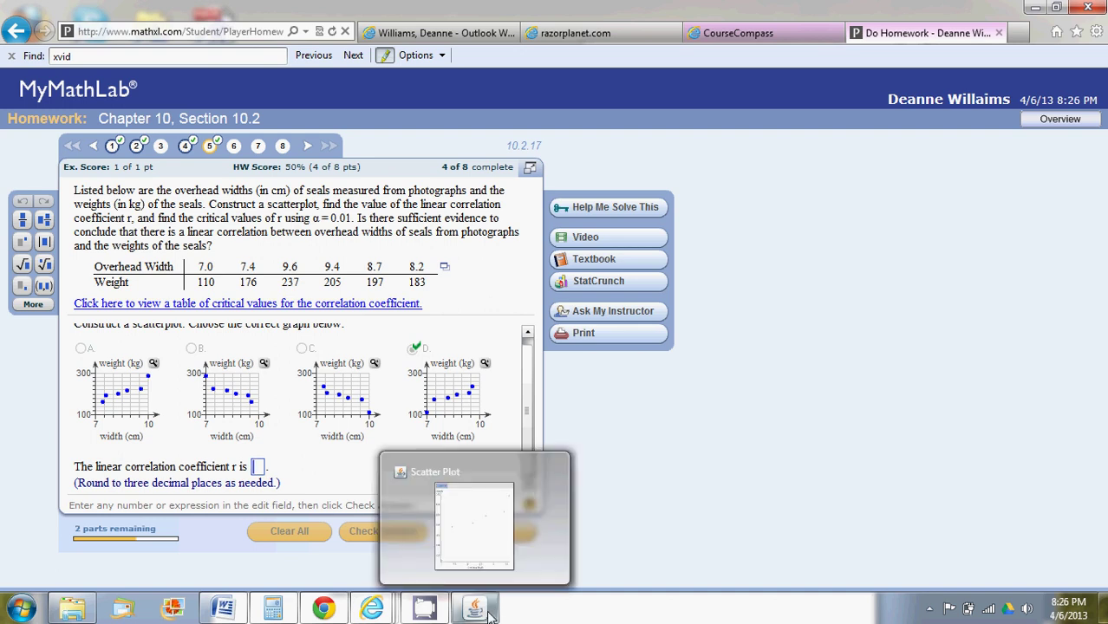
{"action": "mouse_move", "coordinate": [373, 608]}
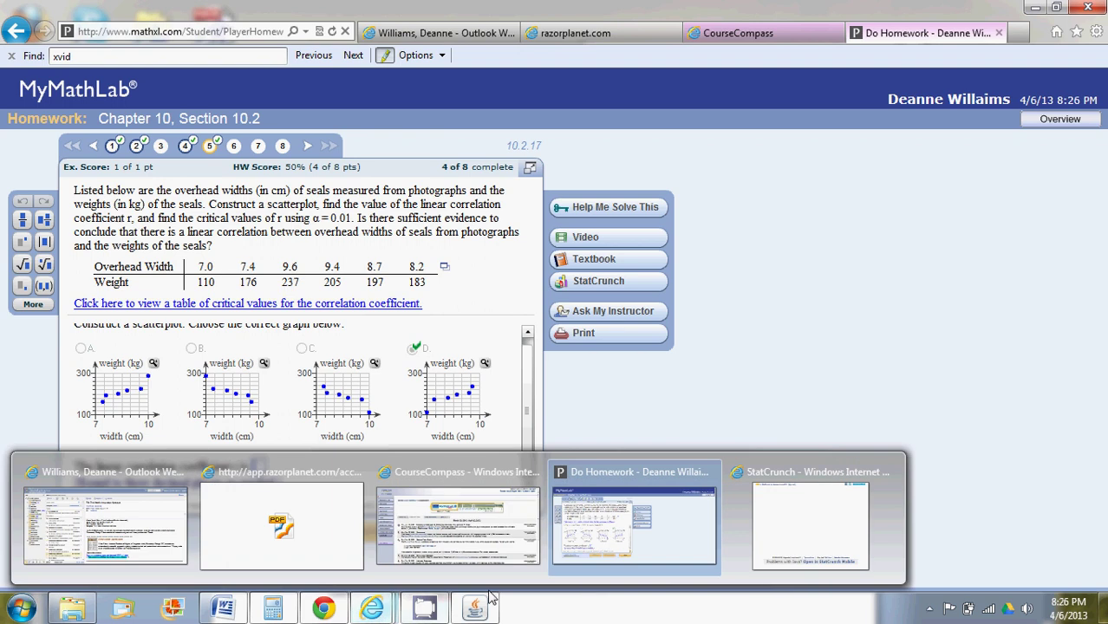
- Calculate the Overhead Width–Weight correlation in StatCrunch, giving 0.90040725
{"action": "left_click", "coordinate": [772, 535]}
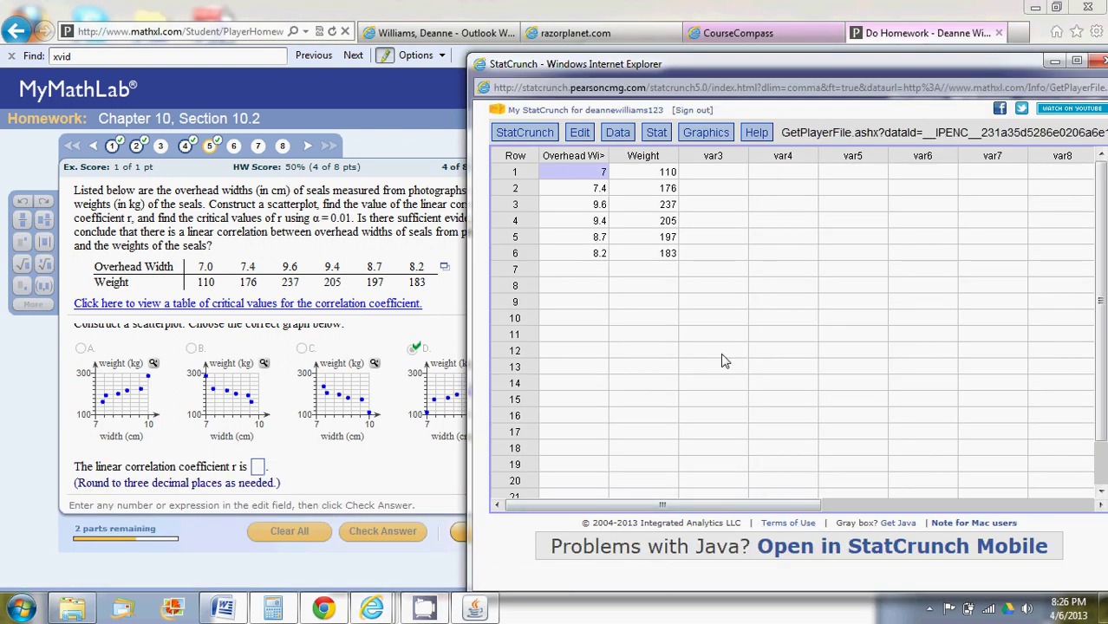
{"action": "left_click", "coordinate": [706, 131]}
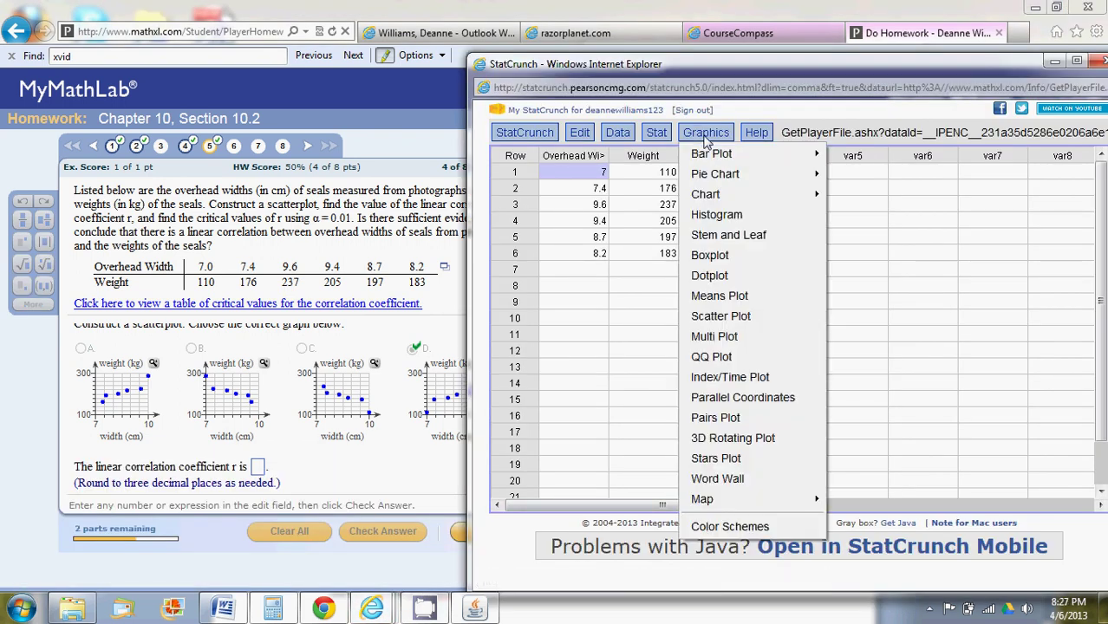
{"action": "left_click", "coordinate": [654, 139]}
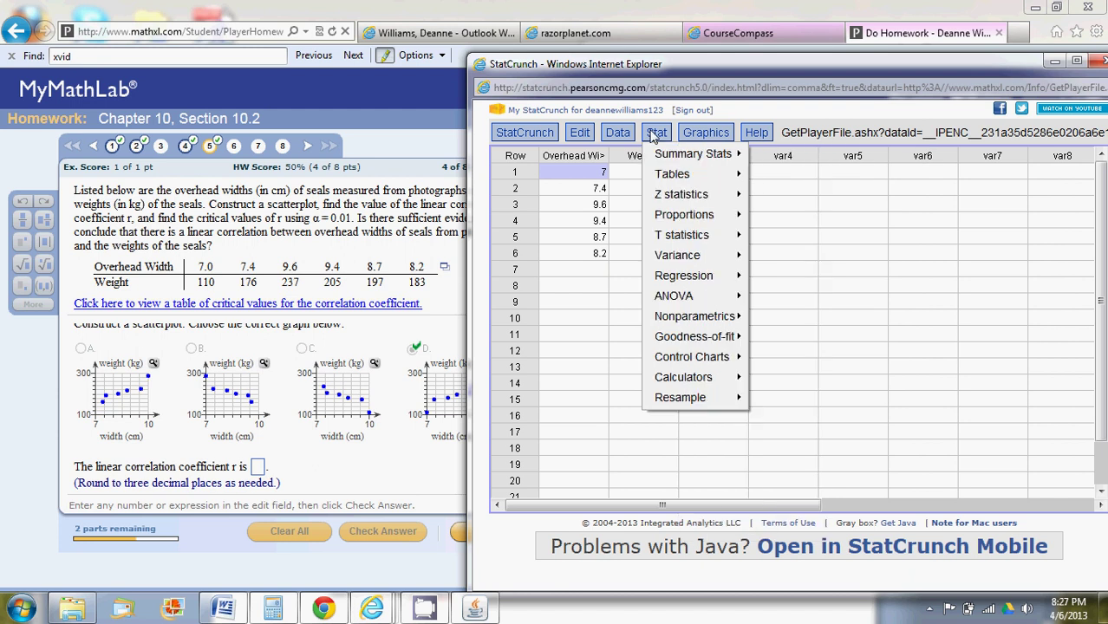
{"action": "mouse_move", "coordinate": [693, 153]}
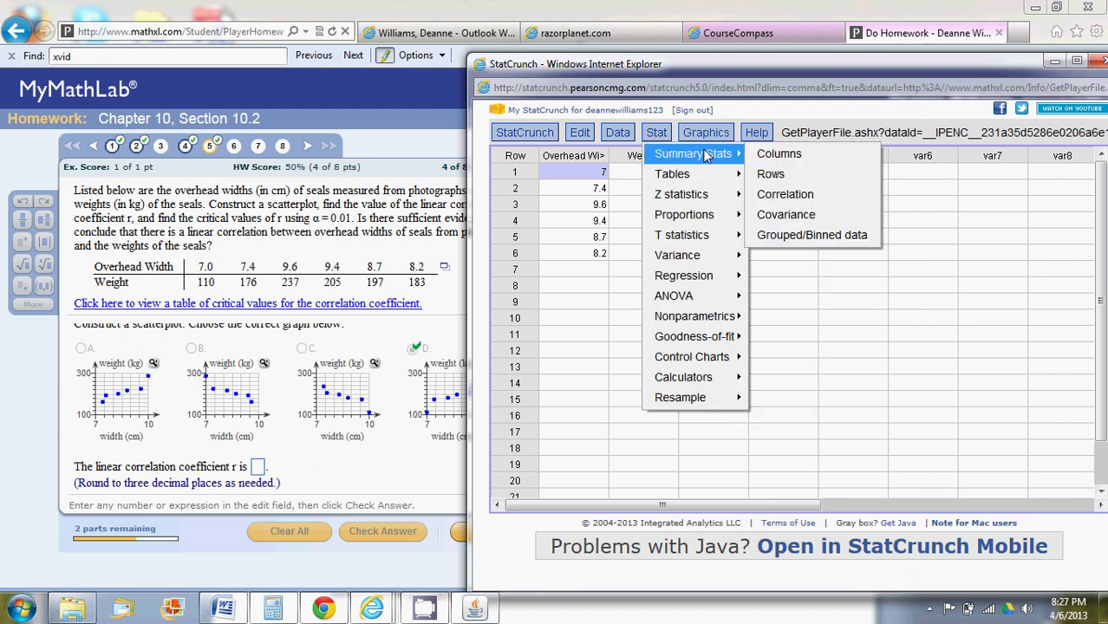
{"action": "left_click", "coordinate": [804, 198]}
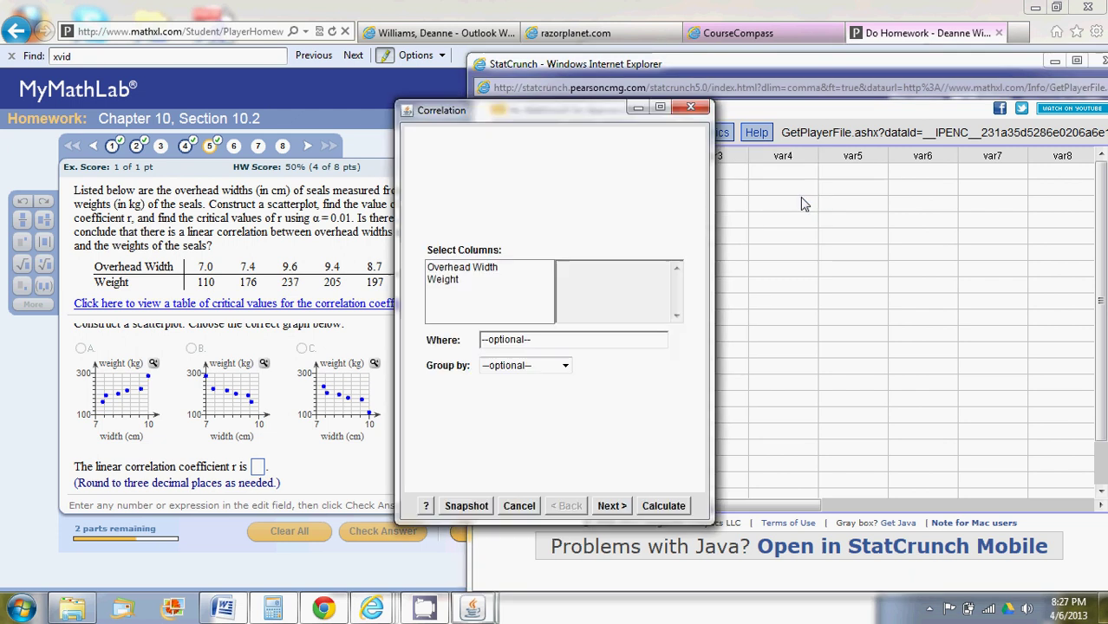
{"action": "left_click_drag", "start_coordinate": [547, 118], "coordinate": [621, 102]}
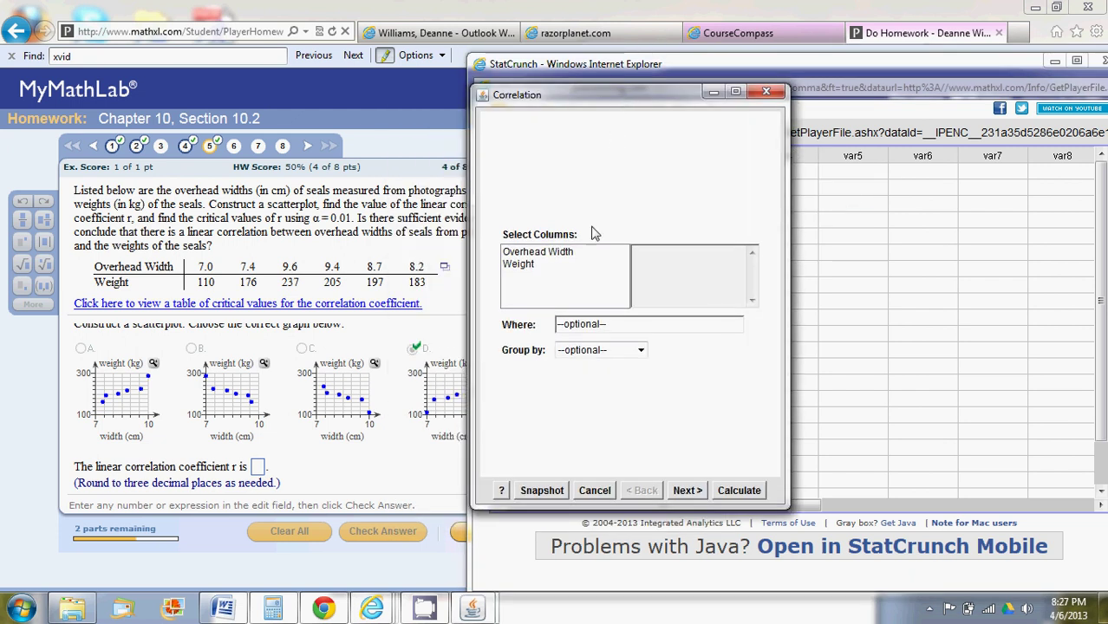
{"action": "left_click", "coordinate": [565, 255]}
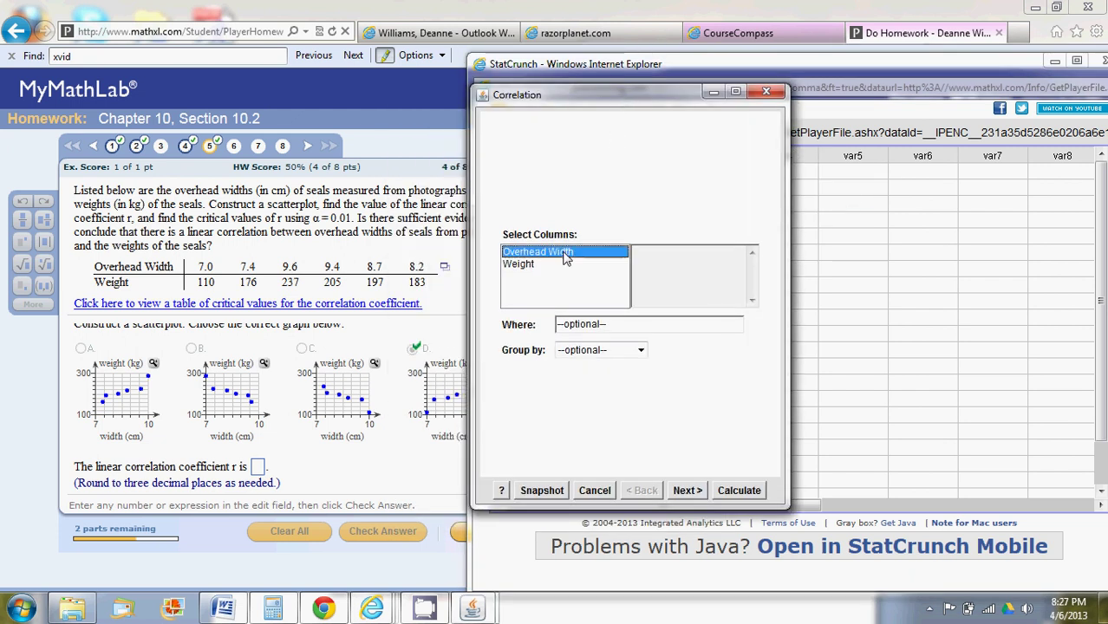
{"action": "left_click", "coordinate": [524, 265]}
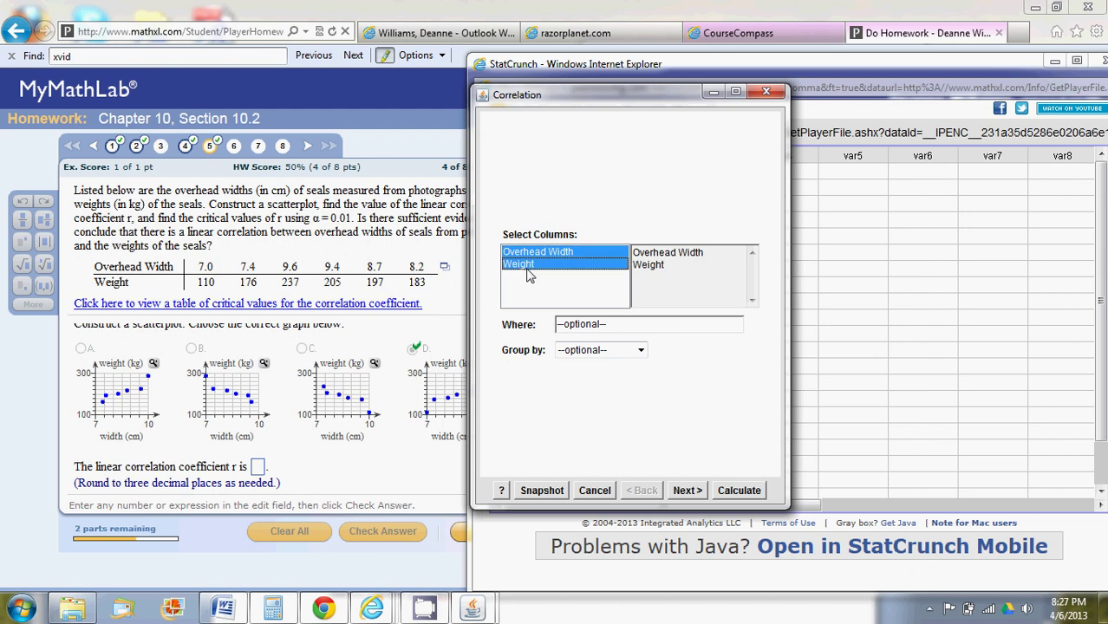
{"action": "left_click", "coordinate": [750, 492]}
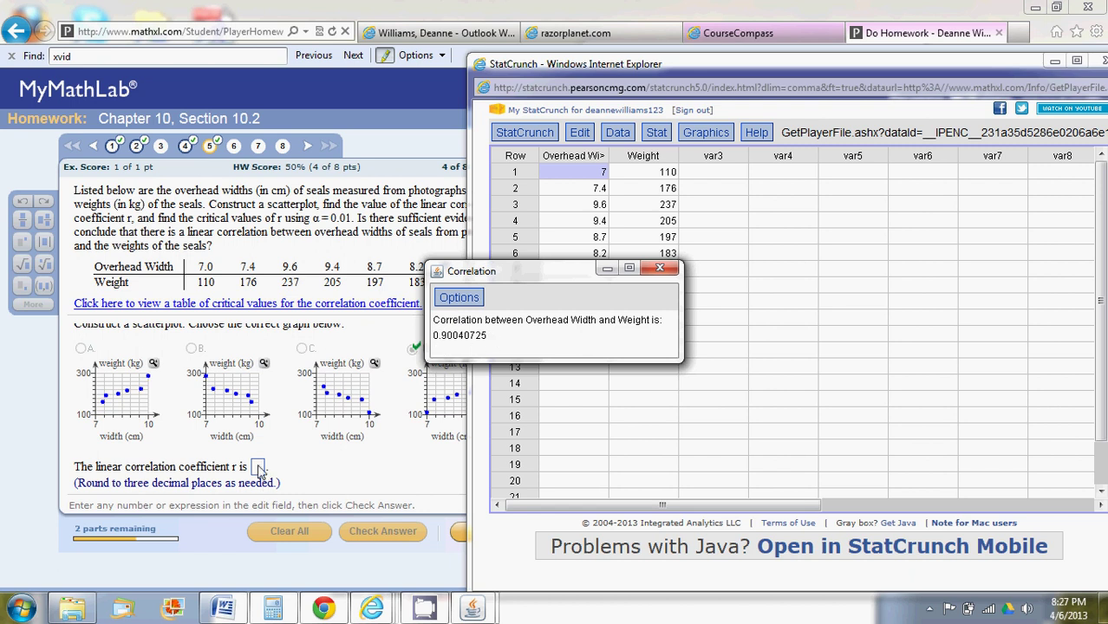
- Submit .900 as the linear correlation coefficient r and dismiss the Well done message
{"action": "left_click", "coordinate": [257, 471]}
{"action": "type", "text": "."}
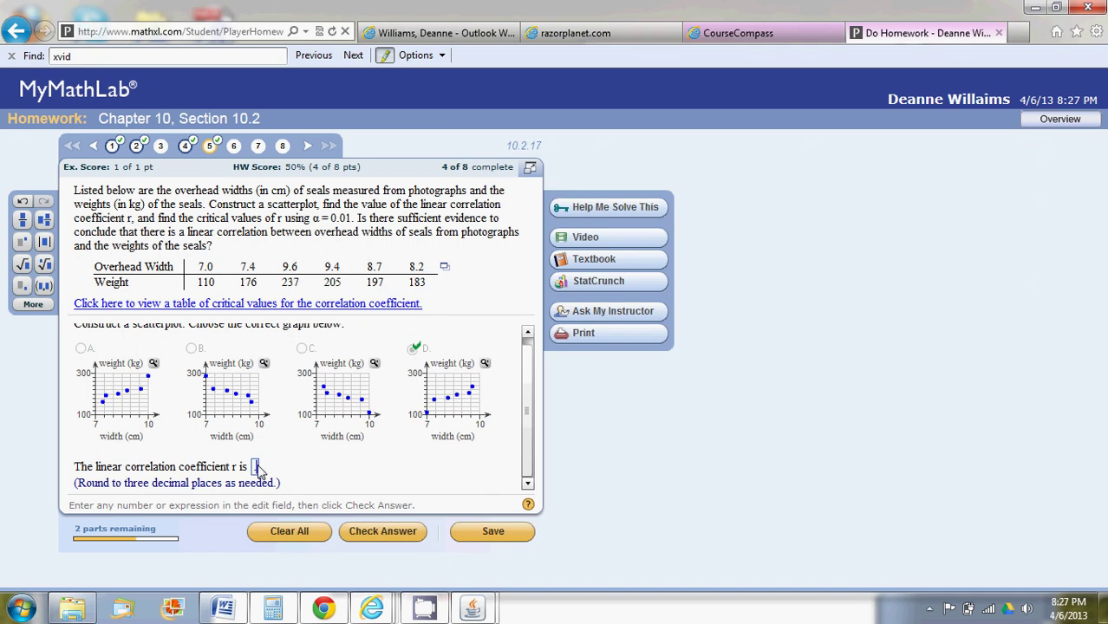
{"action": "type", "text": "800"}
{"action": "key", "text": "Return"}
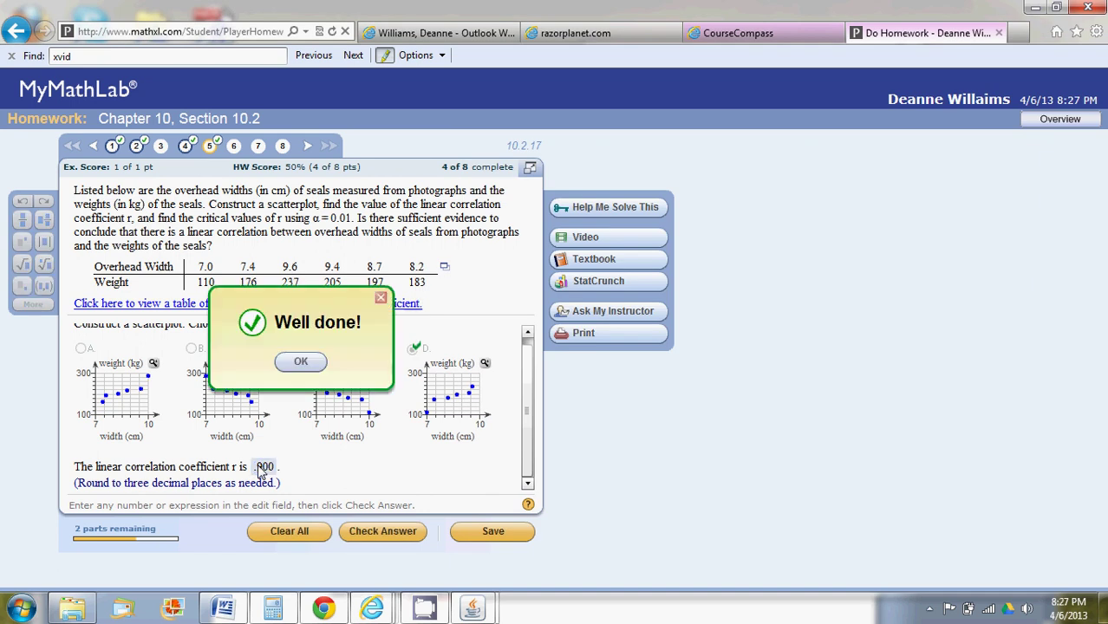
{"action": "left_click", "coordinate": [299, 364]}
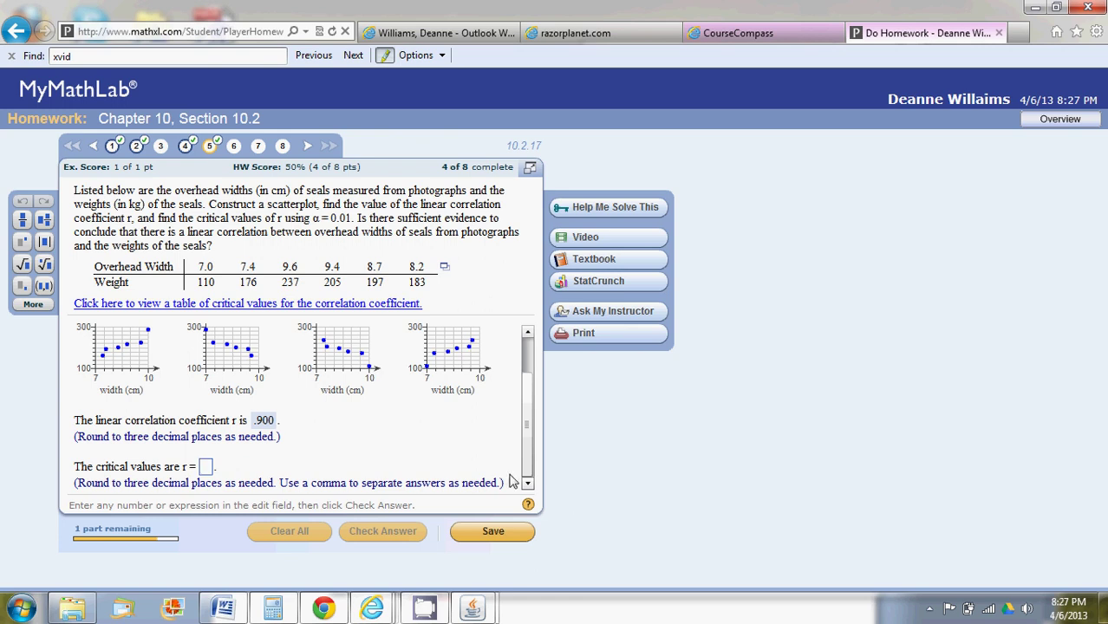
- Look up the α=.01, n=6 critical values in the table and submit -.917, .917
{"action": "left_click", "coordinate": [299, 304]}
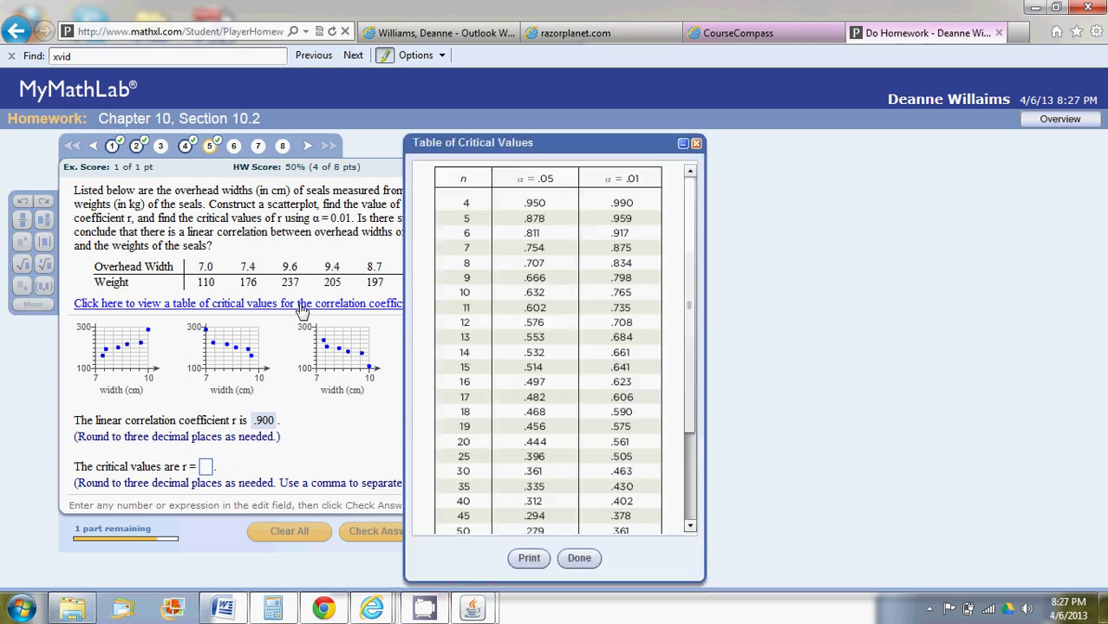
{"action": "left_click_drag", "start_coordinate": [585, 136], "coordinate": [708, 130]}
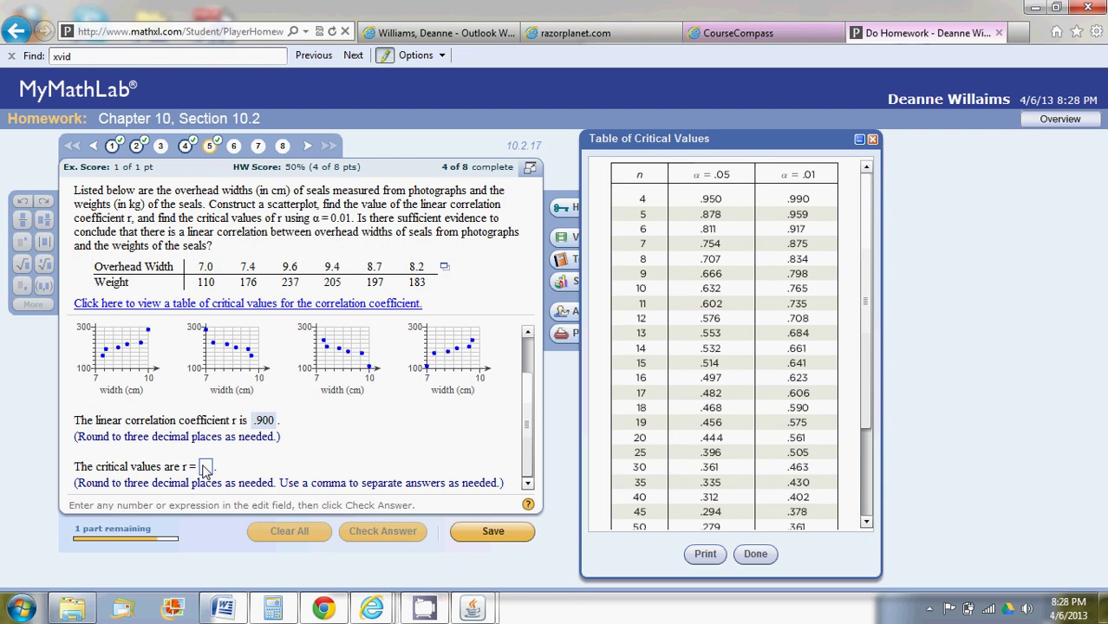
{"action": "left_click", "coordinate": [204, 468]}
{"action": "type", "text": "-"}
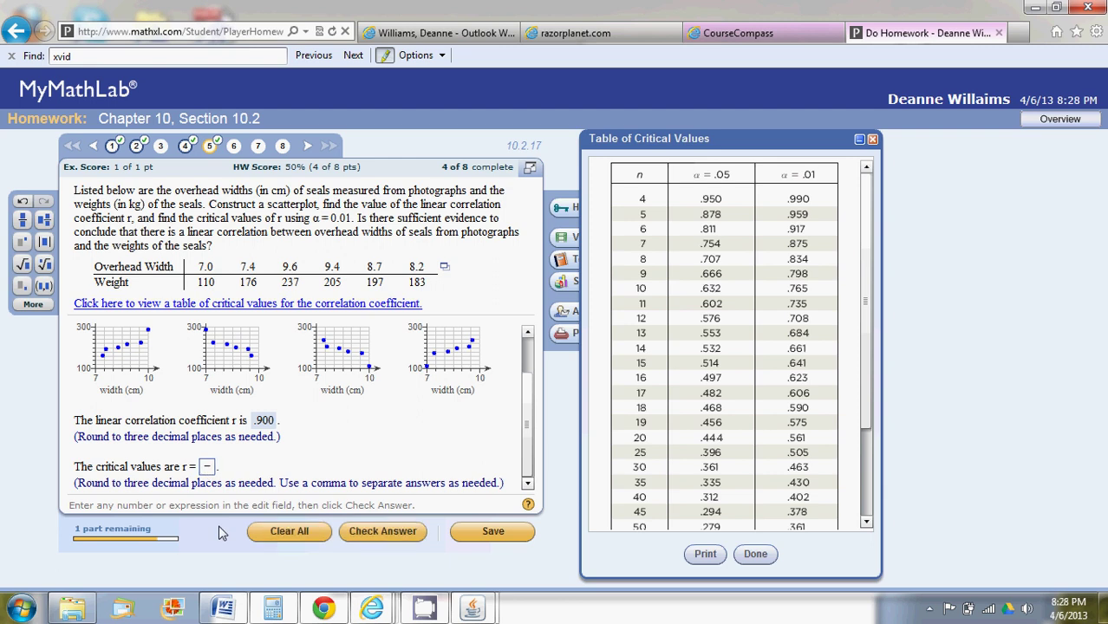
{"action": "type", "text": "."}
{"action": "type", "text": "17"}
{"action": "key", "text": "BackSpace"}
{"action": "key", "text": "BackSpace"}
{"action": "key", "text": "BackSpace"}
{"action": "type", "text": ".917, .917"}
{"action": "key", "text": "Return"}
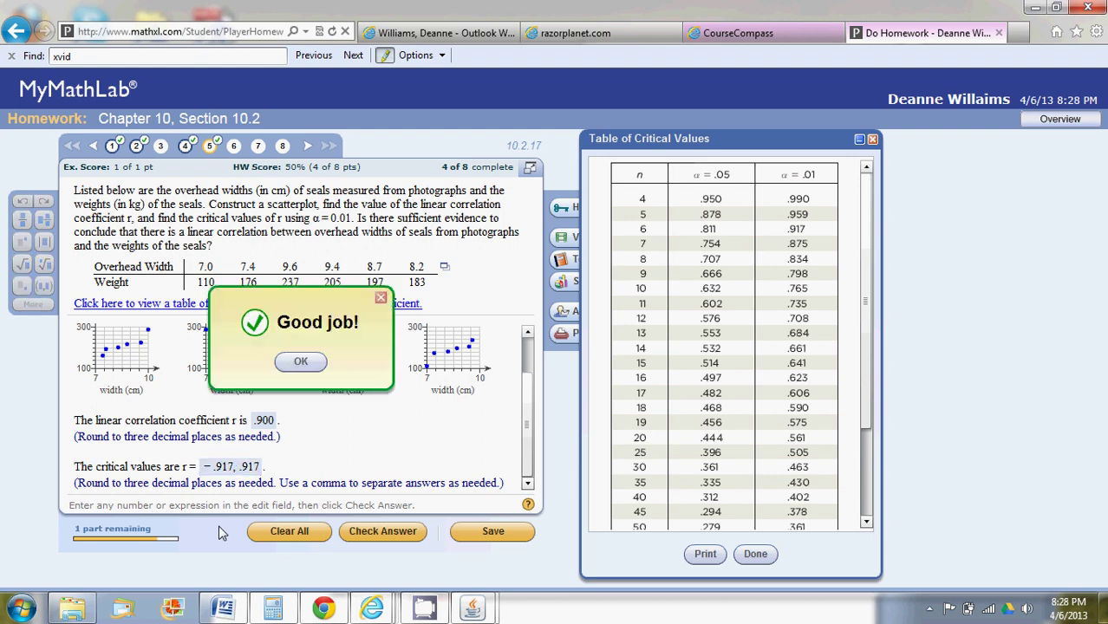
{"action": "key", "text": "Return"}
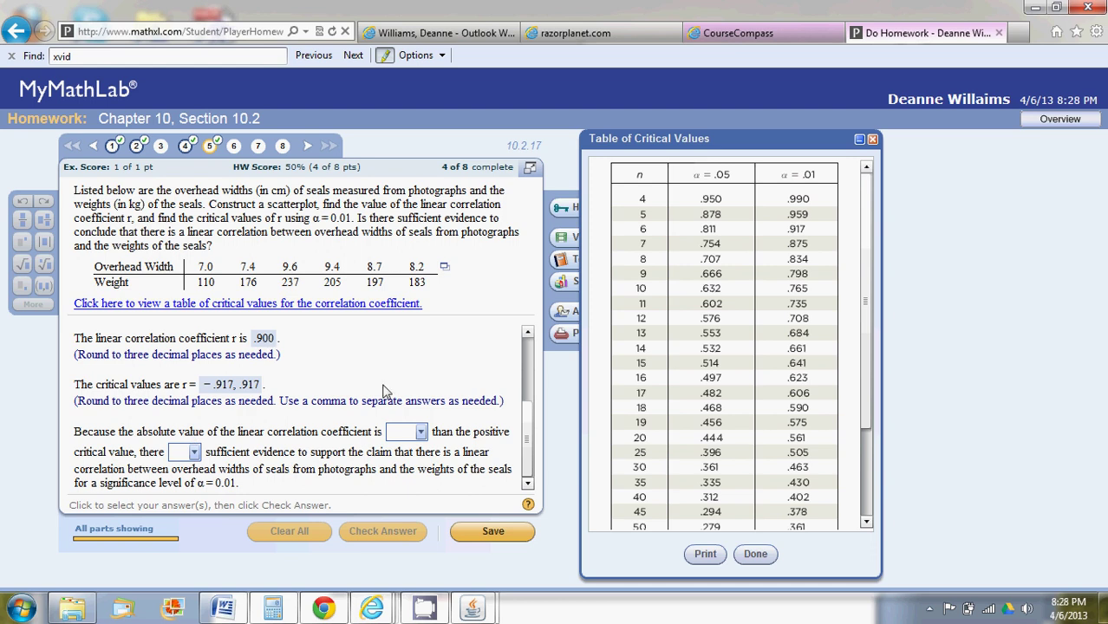
- Choose 'less' for the critical value comparison and 'is not' for sufficient evidence
{"action": "left_click", "coordinate": [420, 432]}
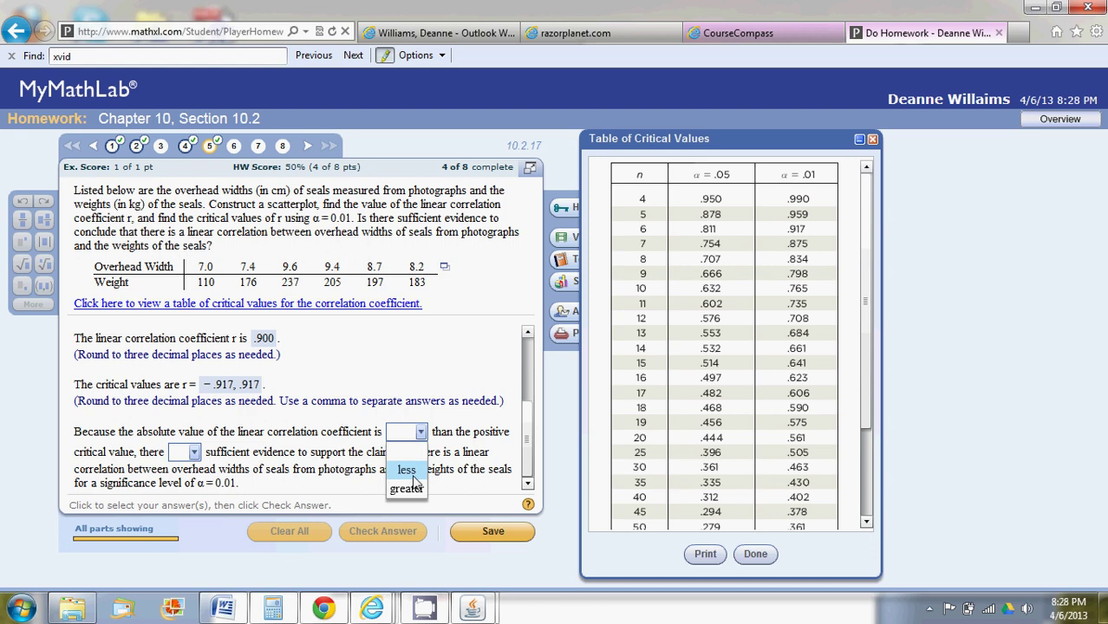
{"action": "left_click", "coordinate": [413, 472]}
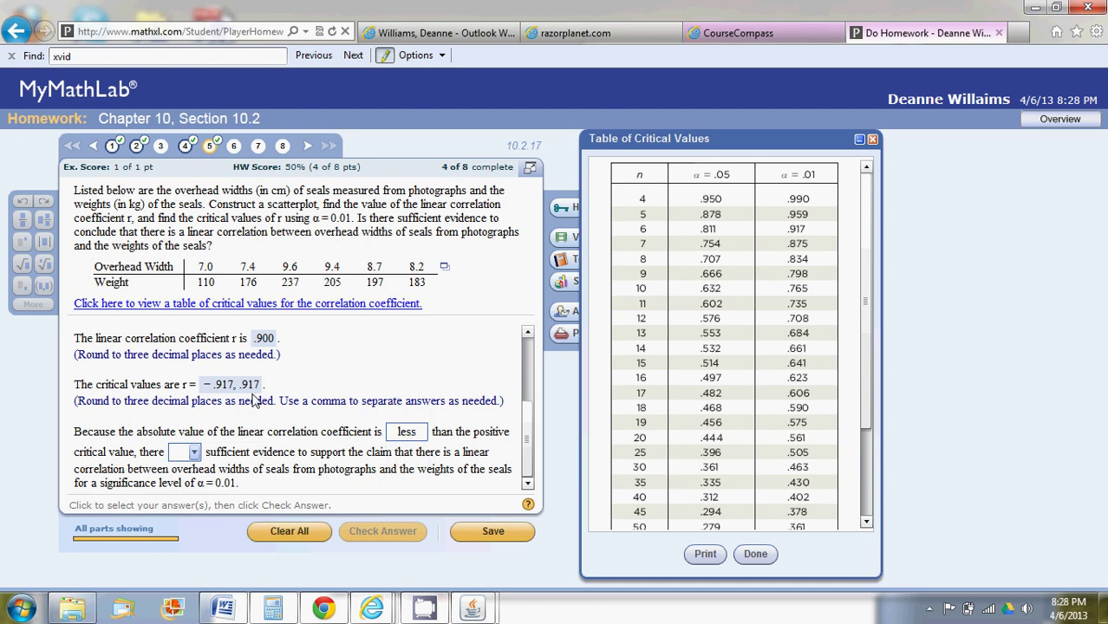
{"action": "left_click", "coordinate": [195, 457]}
{"action": "left_click", "coordinate": [186, 499]}
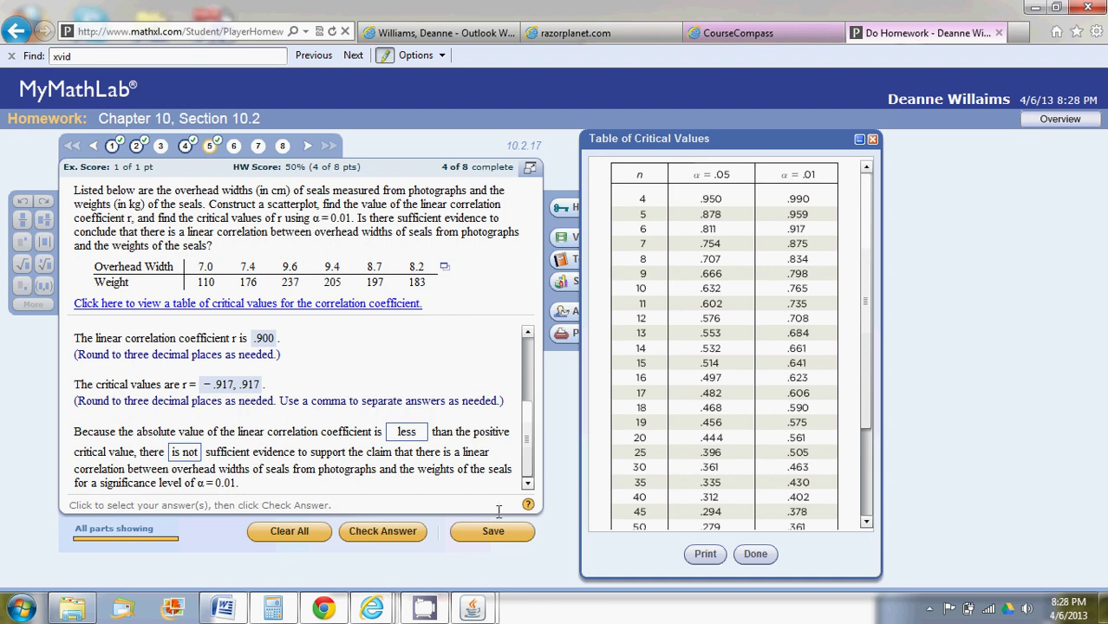
- Check the conclusion answers and dismiss the Excellent message
{"action": "left_click", "coordinate": [408, 533]}
{"action": "key", "text": "Return"}
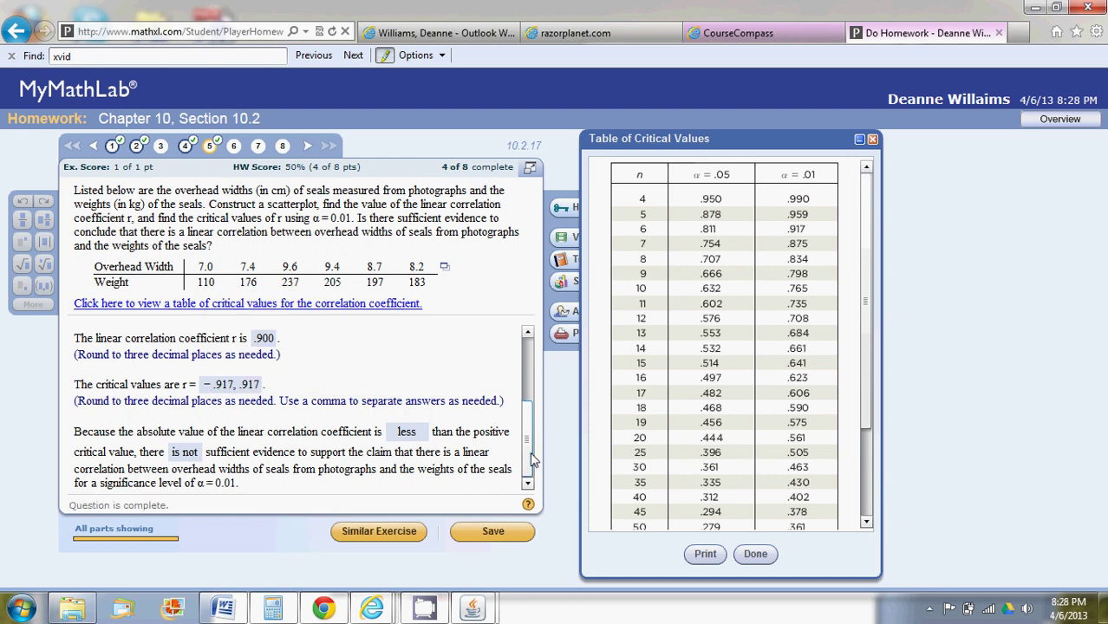